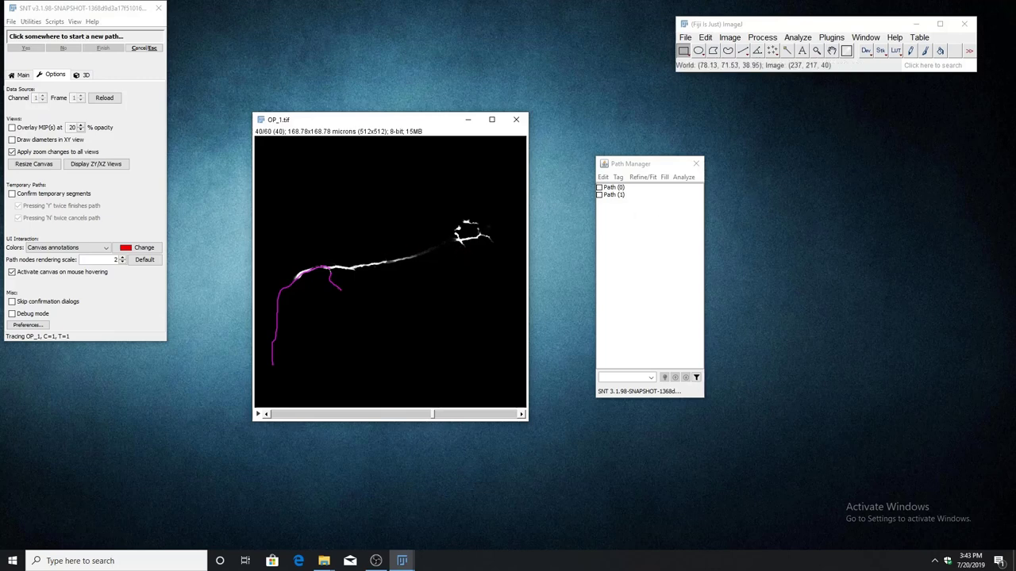
right_click(366, 231)
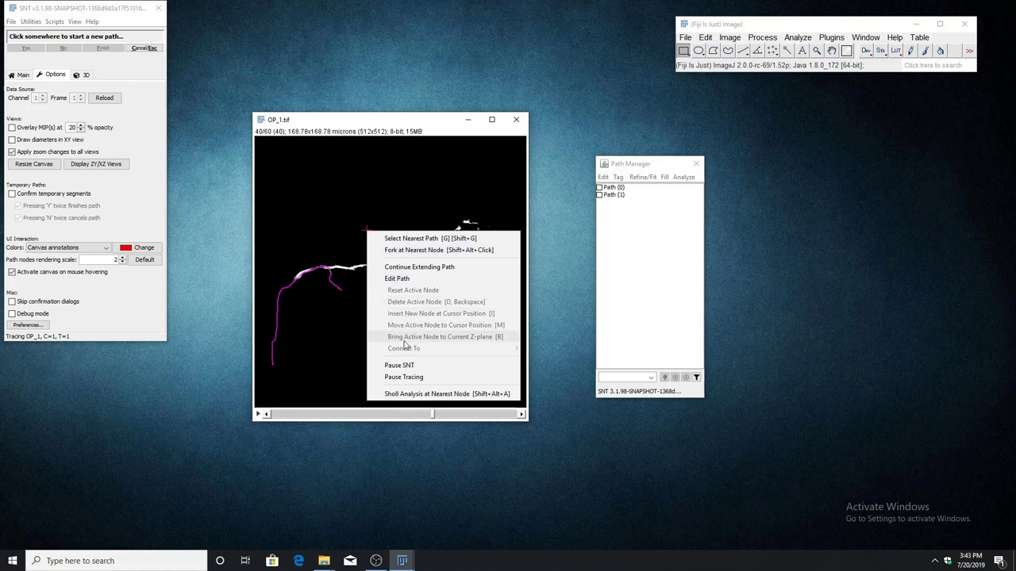
click(376, 122)
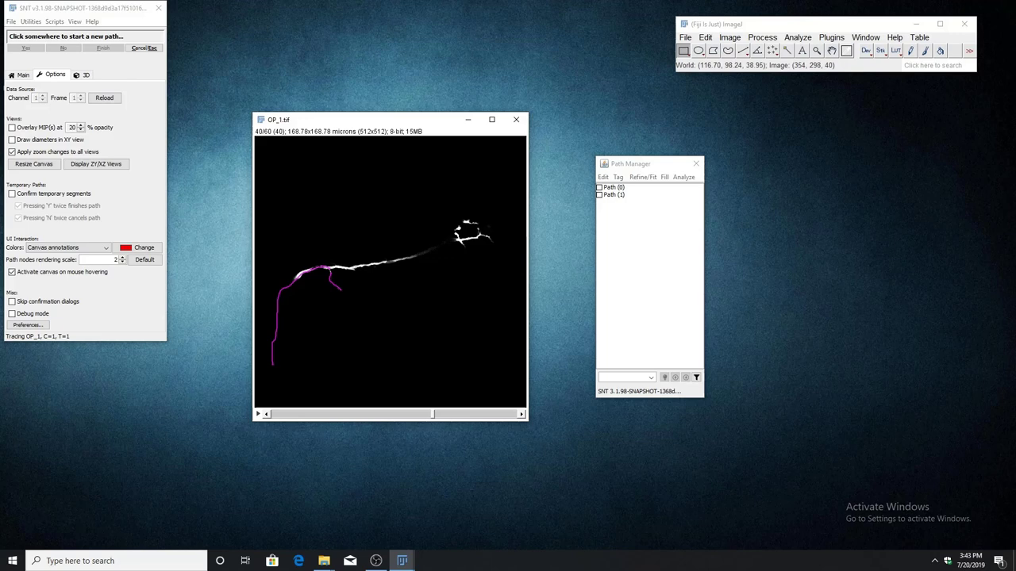
scroll(390, 271, up, 1)
scroll(389, 269, down, 2)
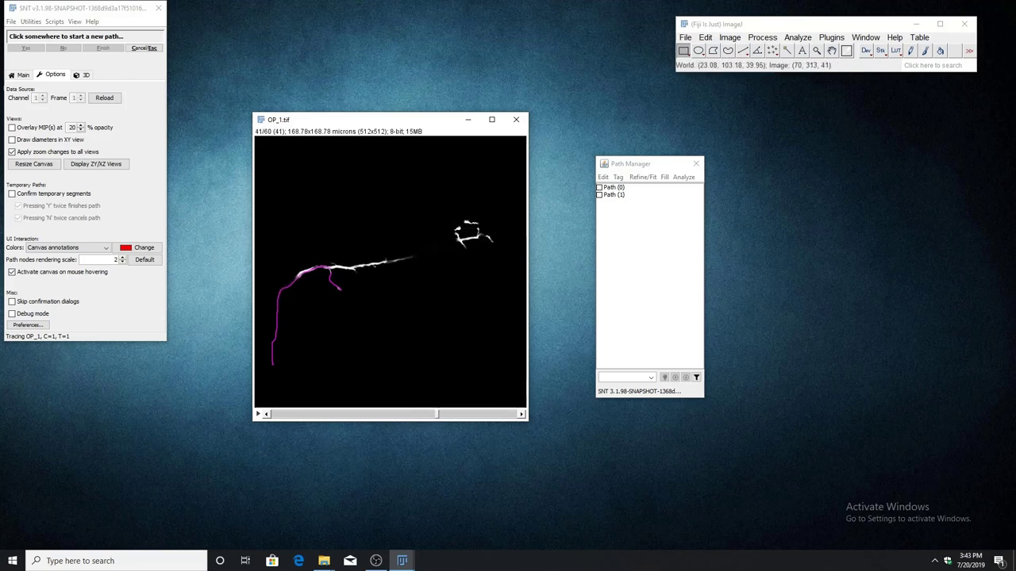
scroll(353, 267, down, 4)
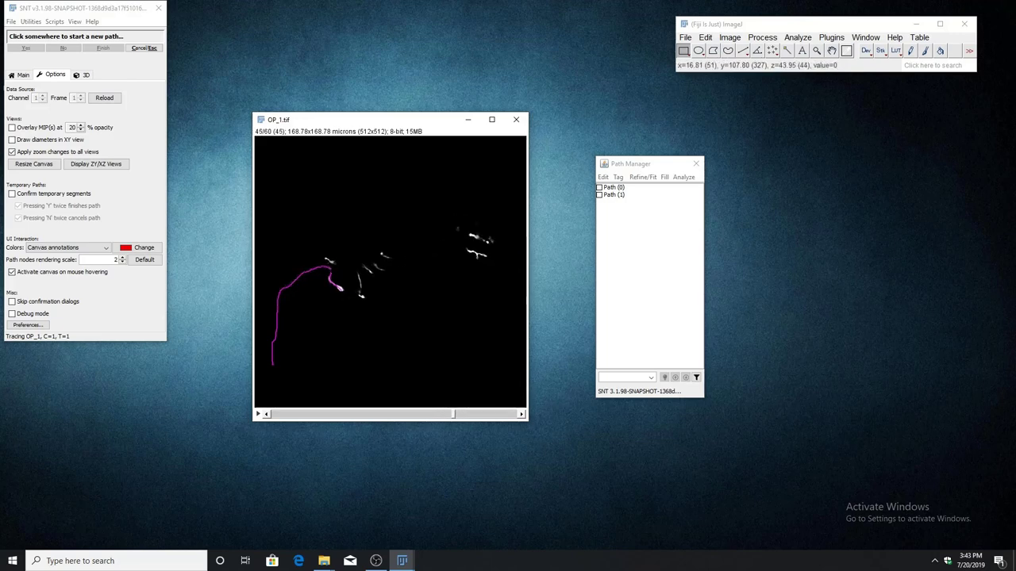
scroll(357, 267, up, 5)
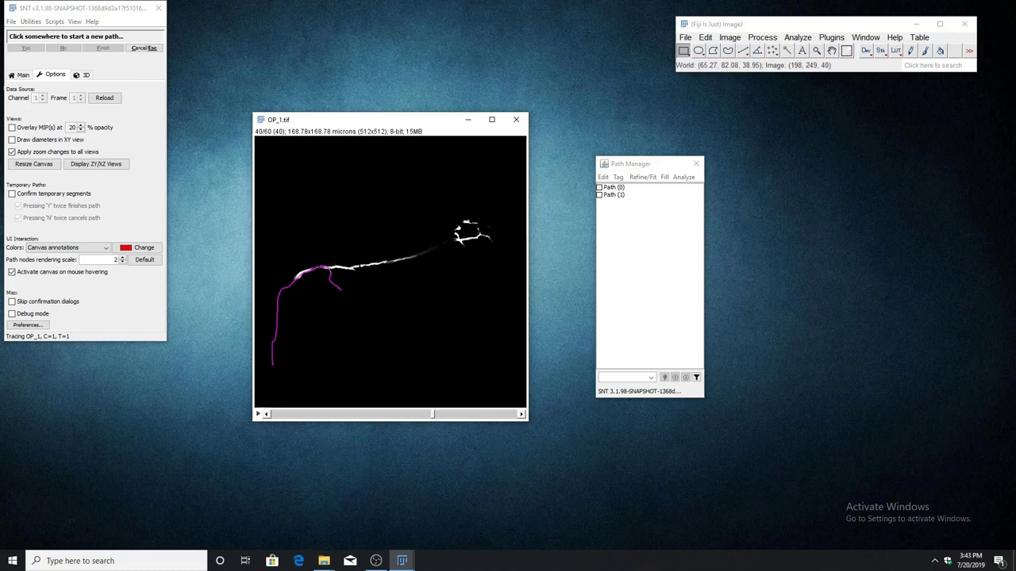
Try Continue Extending Path with no path selected, and select and deselect Path (0) in the Path Manager
right_click(355, 245)
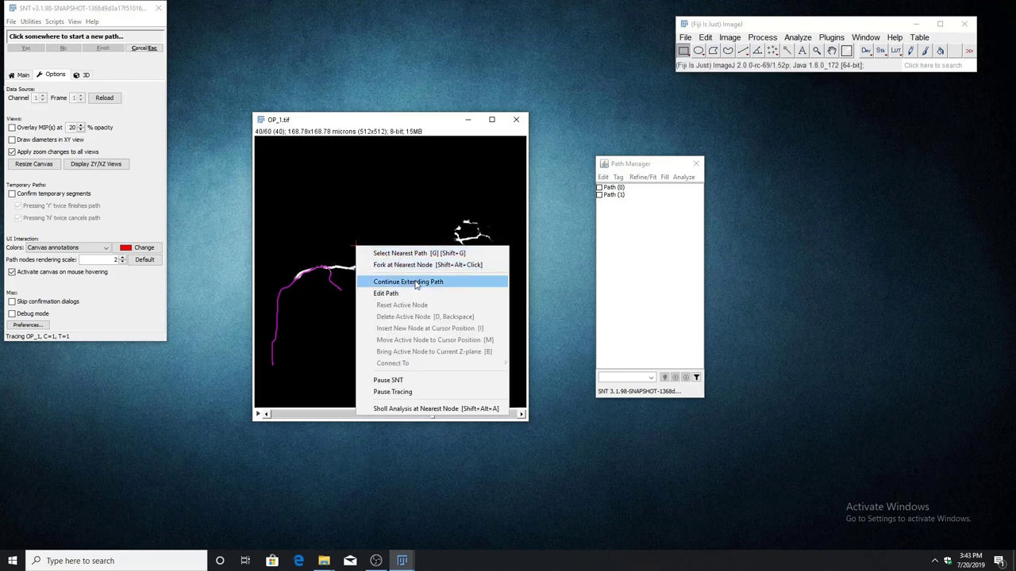
click(416, 283)
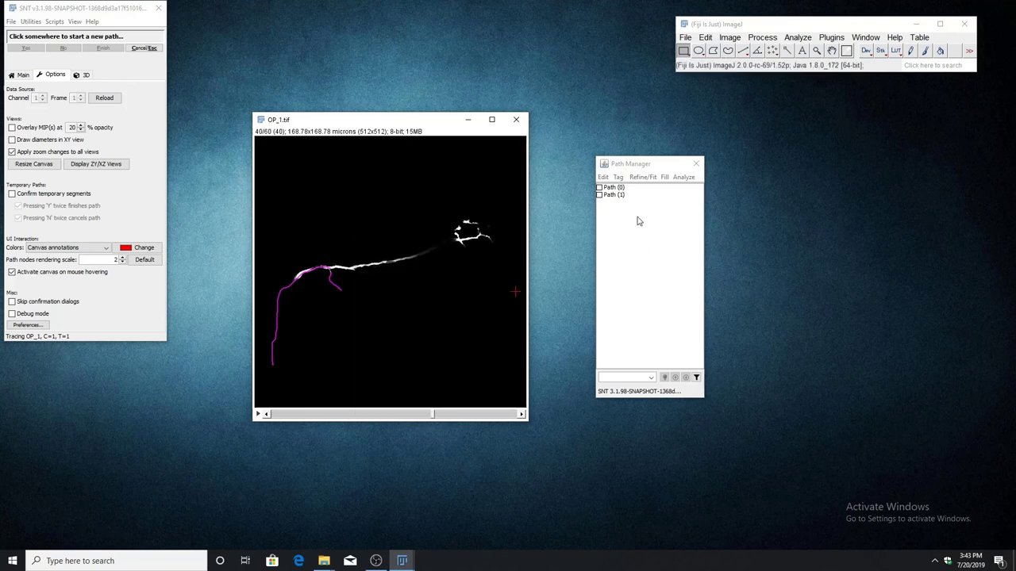
click(619, 188)
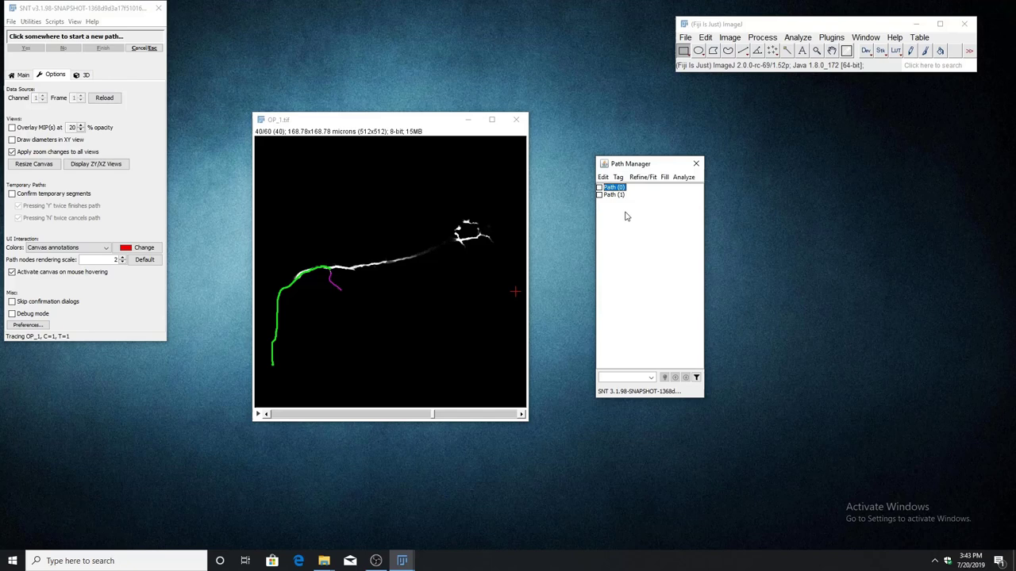
click(625, 216)
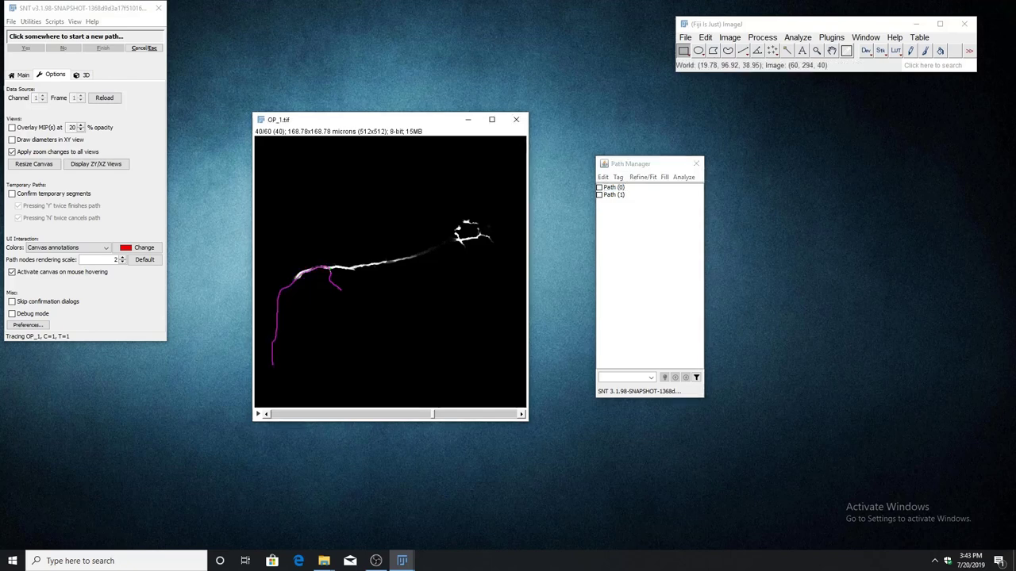
Select Path (0) as the nearest path and resume tracing with Continue Extending Path
key(g)
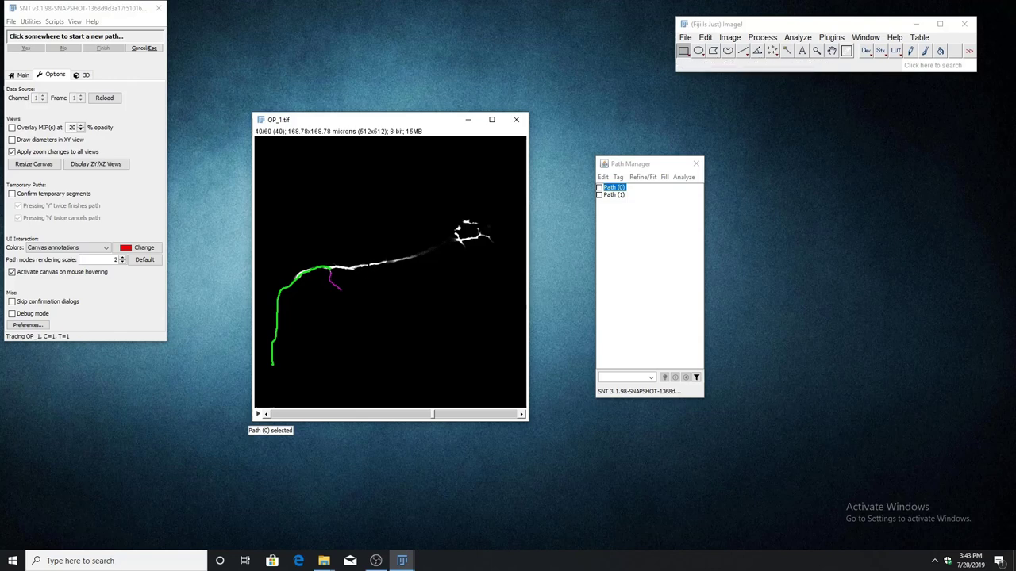
right_click(369, 266)
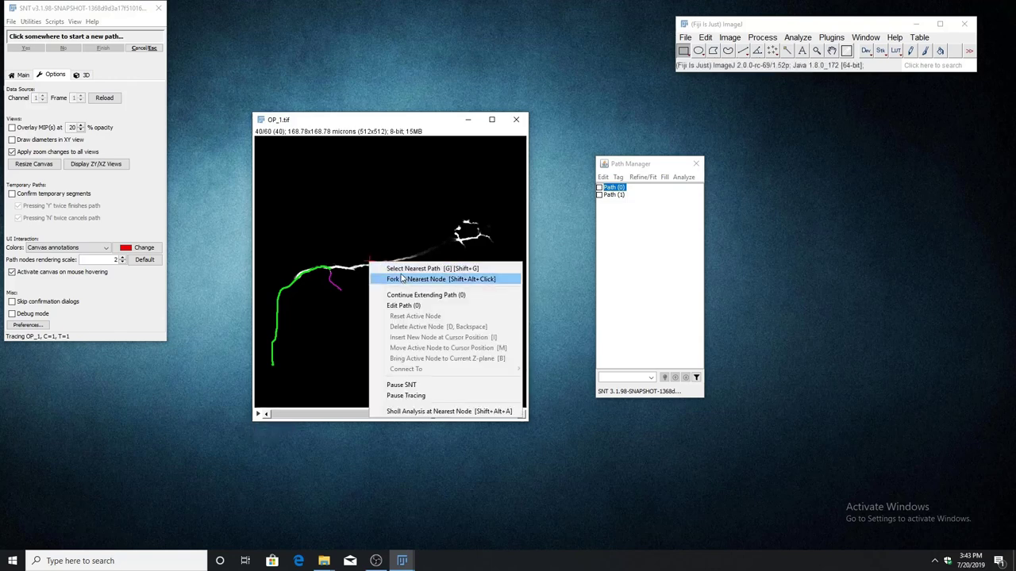
click(464, 297)
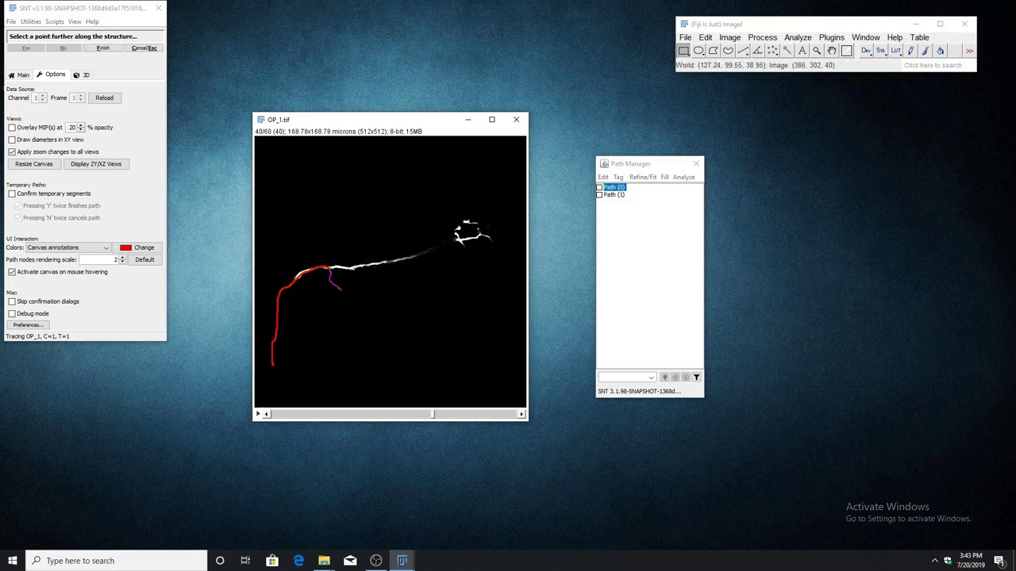
Extend Path (0) along the bright neurite through slices 40, 38 and 36 to the far tip of the terminal branch, and finish the path
scroll(406, 300, up, 5)
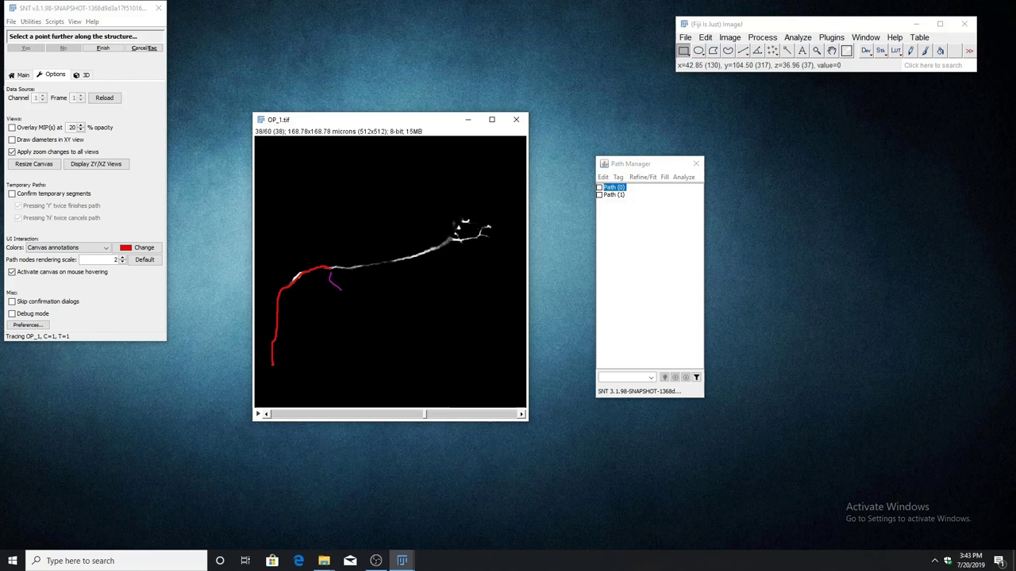
scroll(406, 300, down, 5)
scroll(406, 300, down, 1)
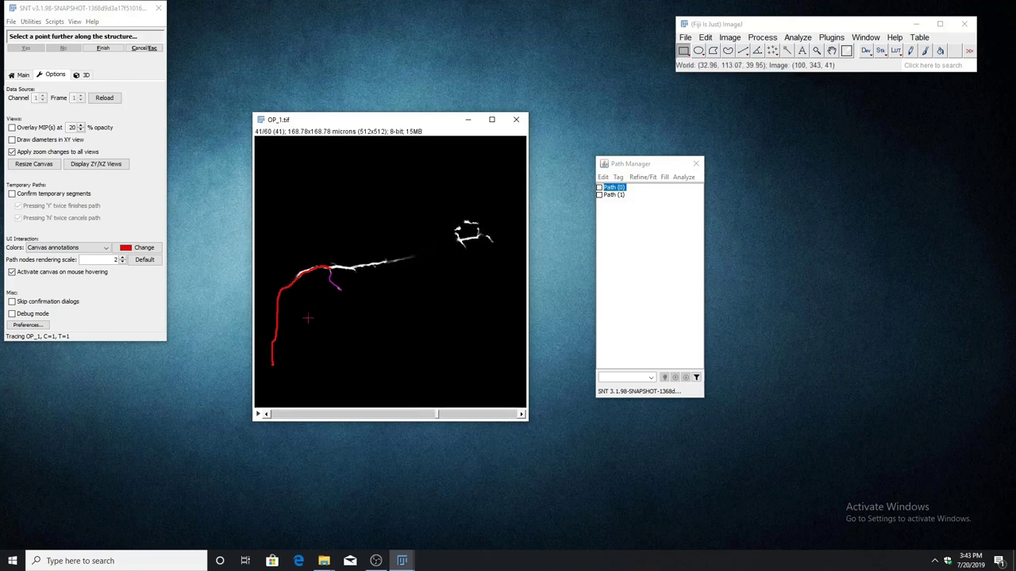
scroll(407, 300, up, 1)
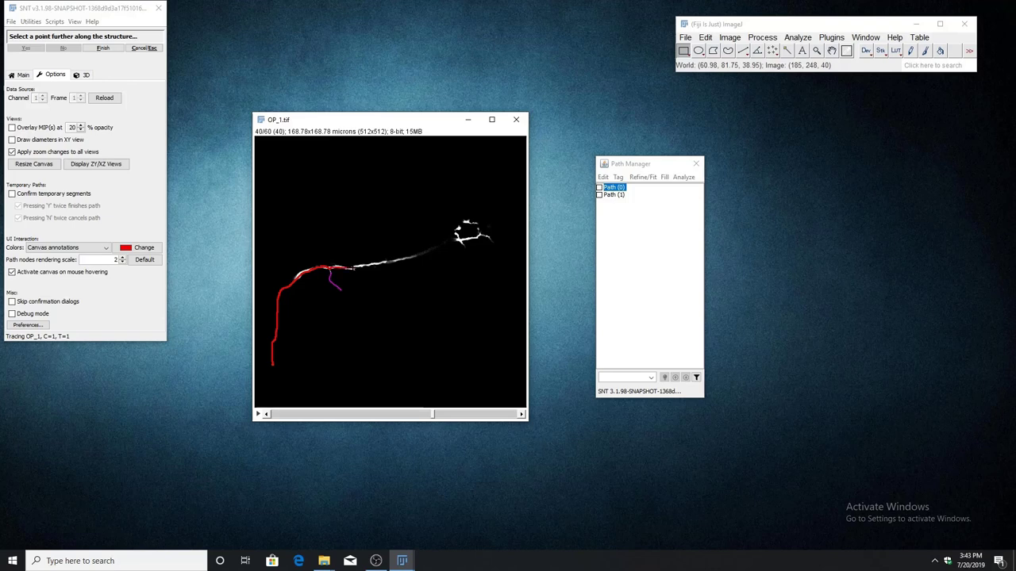
scroll(405, 273, up, 2)
click(420, 256)
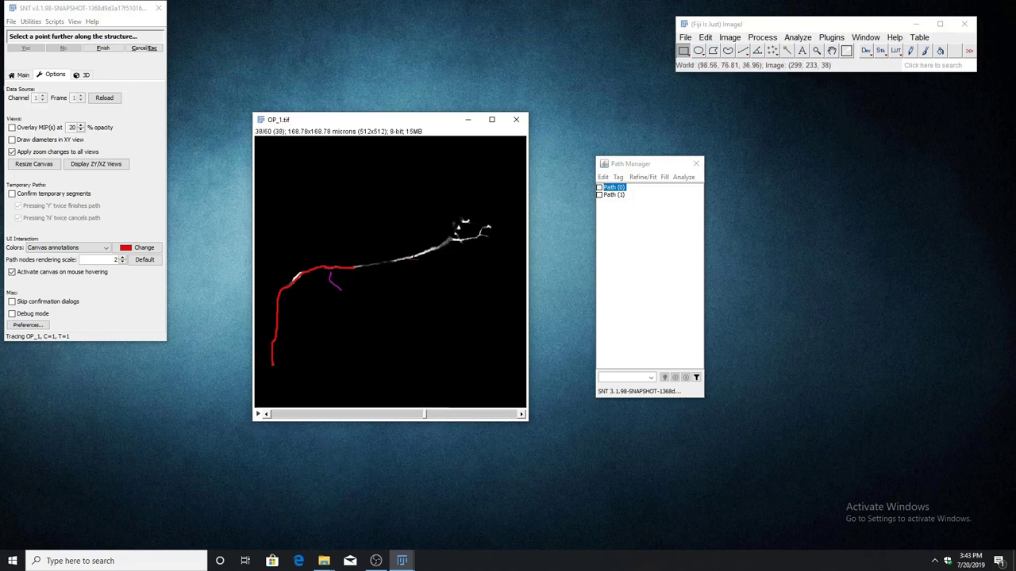
scroll(450, 275, up, 2)
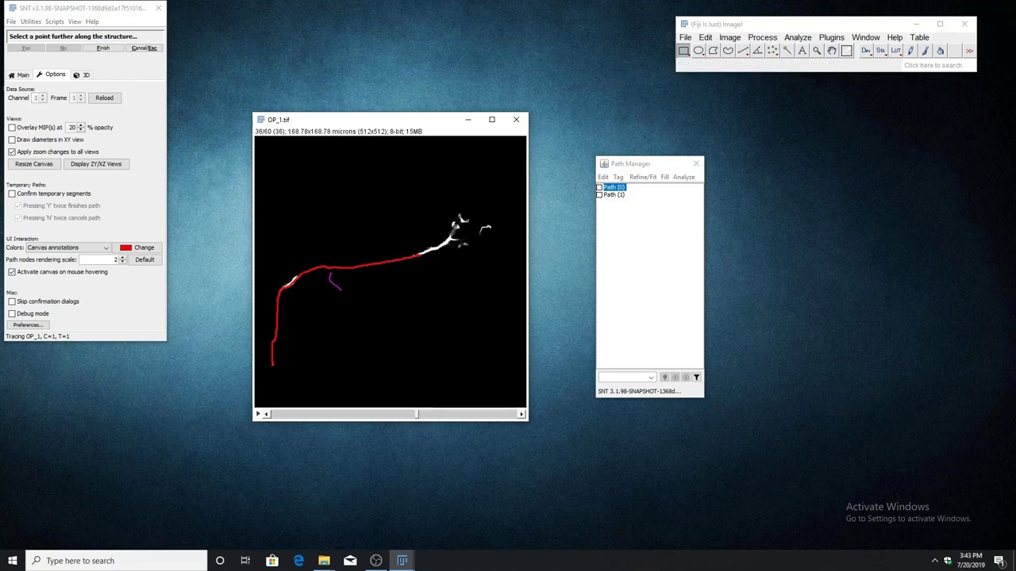
click(446, 242)
scroll(447, 242, down, 3)
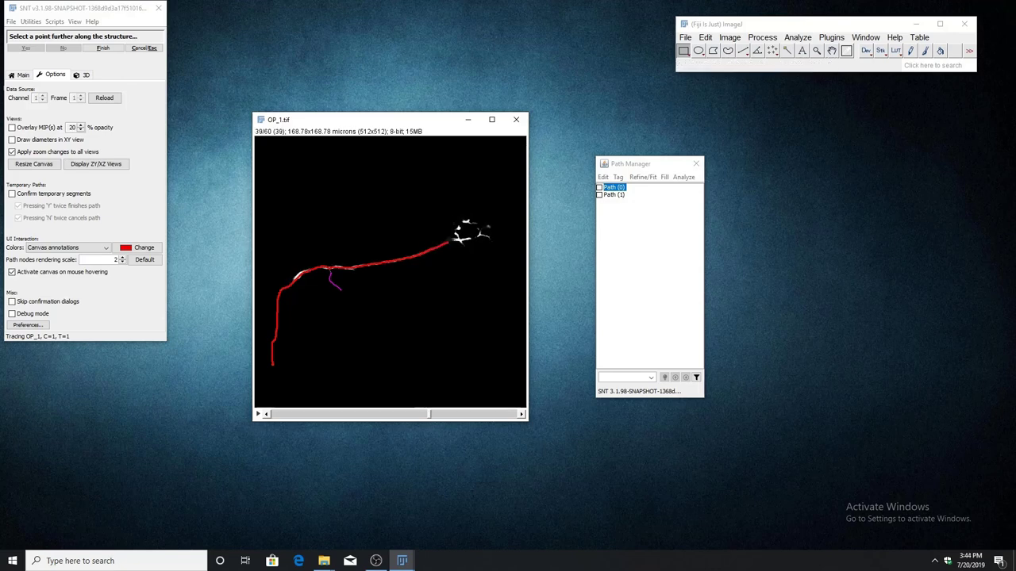
scroll(484, 238, up, 3)
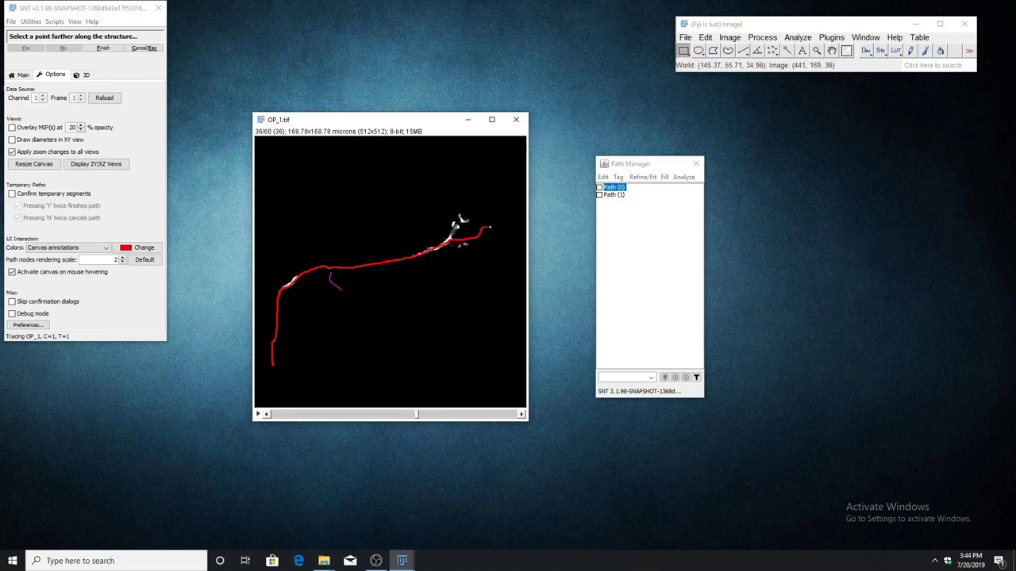
key(f)
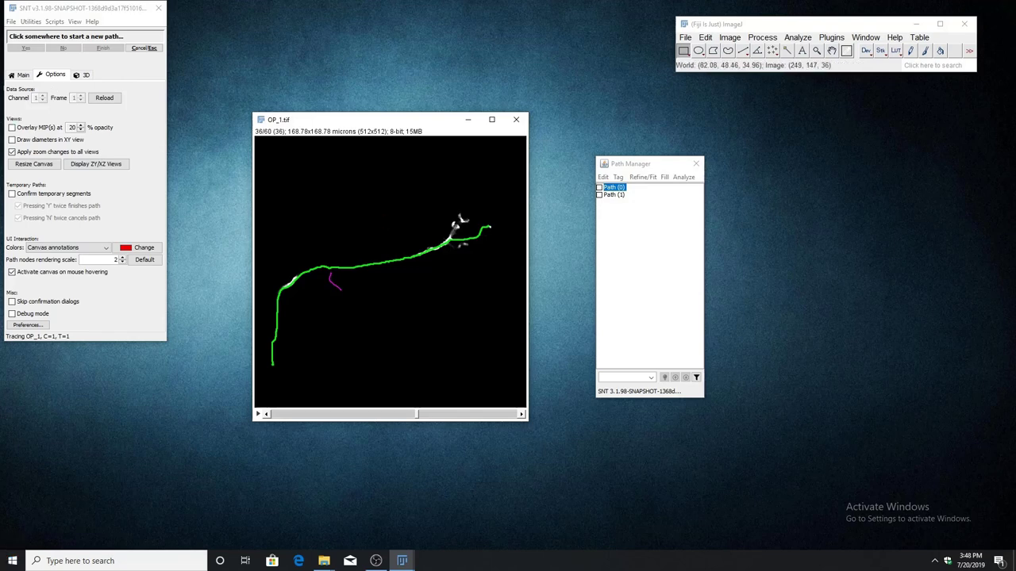
Select Path (1), the short side branch, as the nearest path and enter Edit Path mode for it
right_click(377, 234)
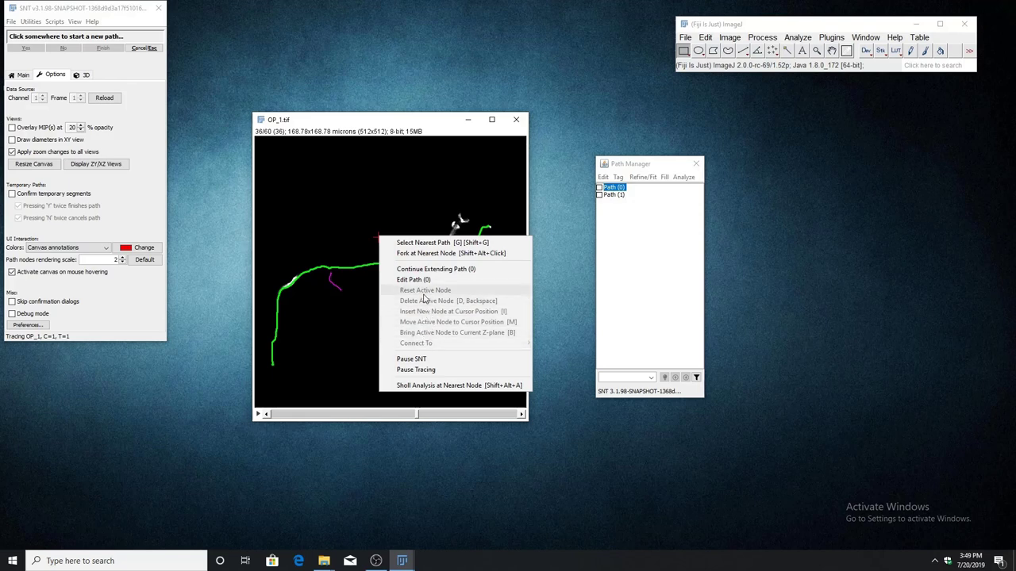
click(352, 122)
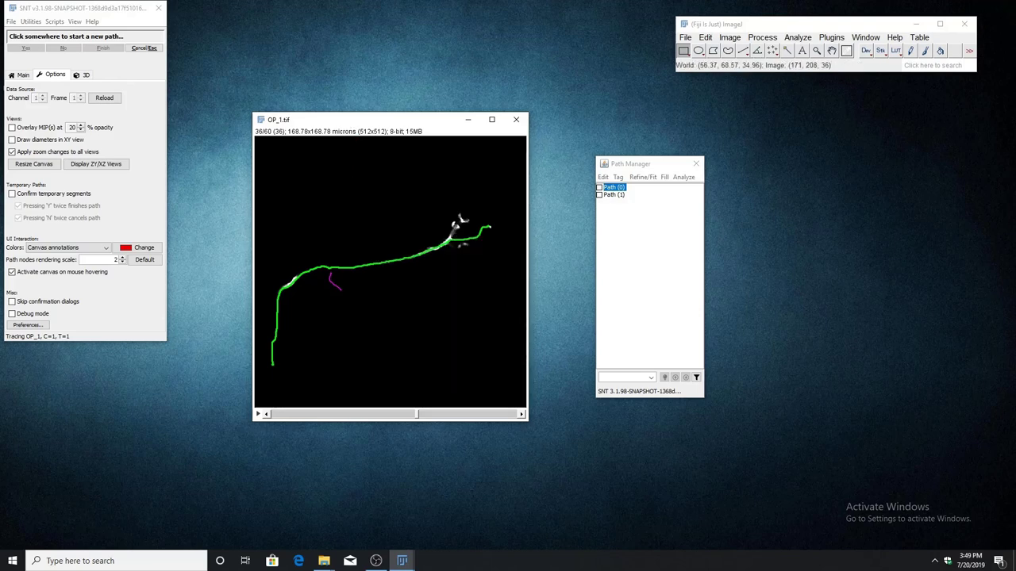
key(g)
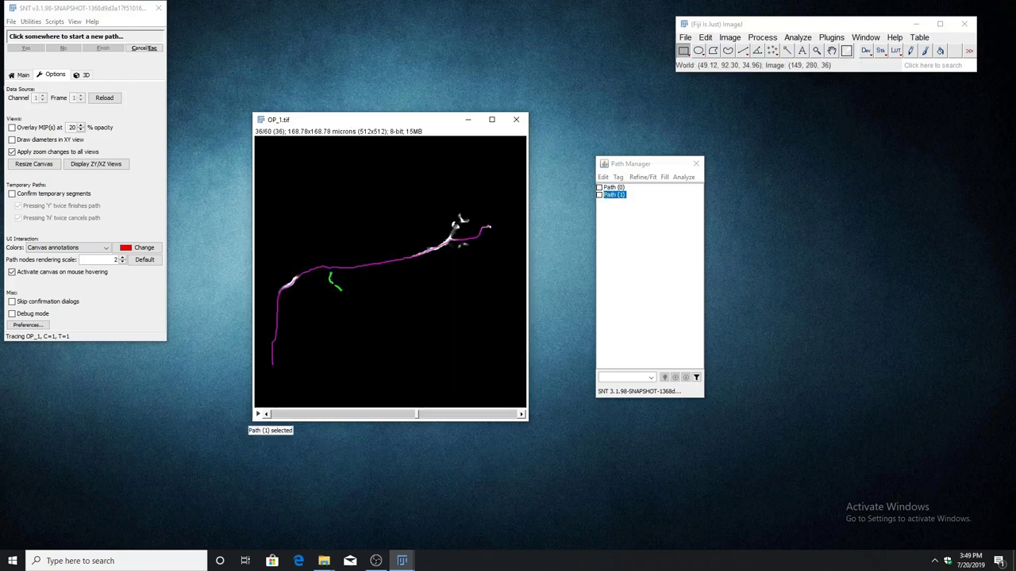
key(plus)
key(plus)
key(plus)
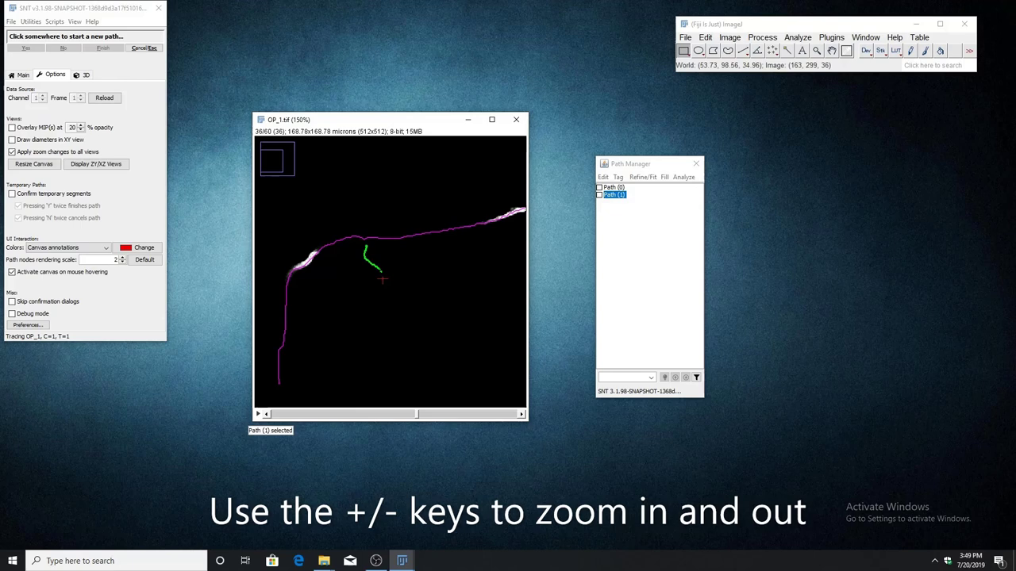
key(plus)
key(plus)
key(plus)
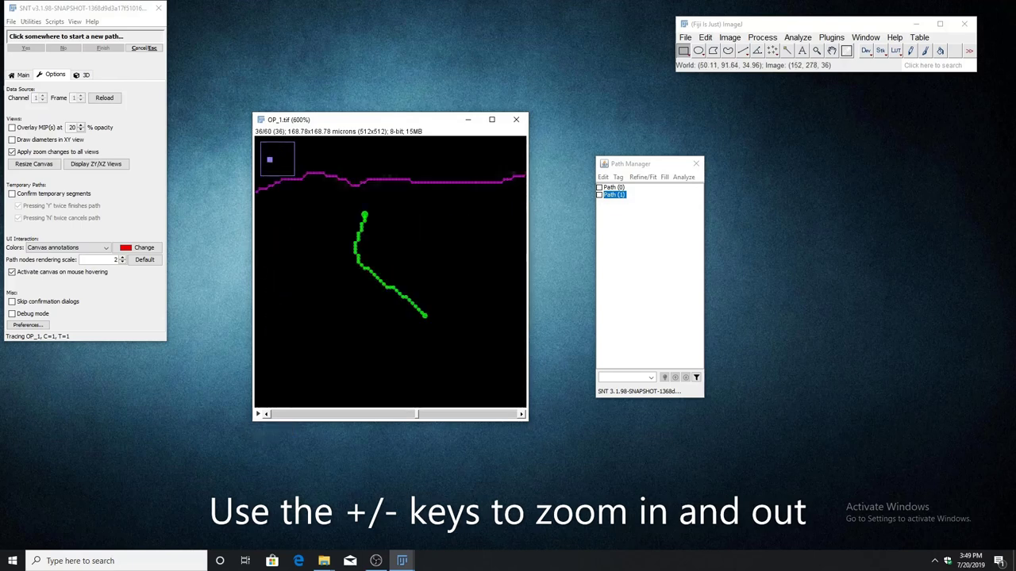
scroll(389, 246, down, 9)
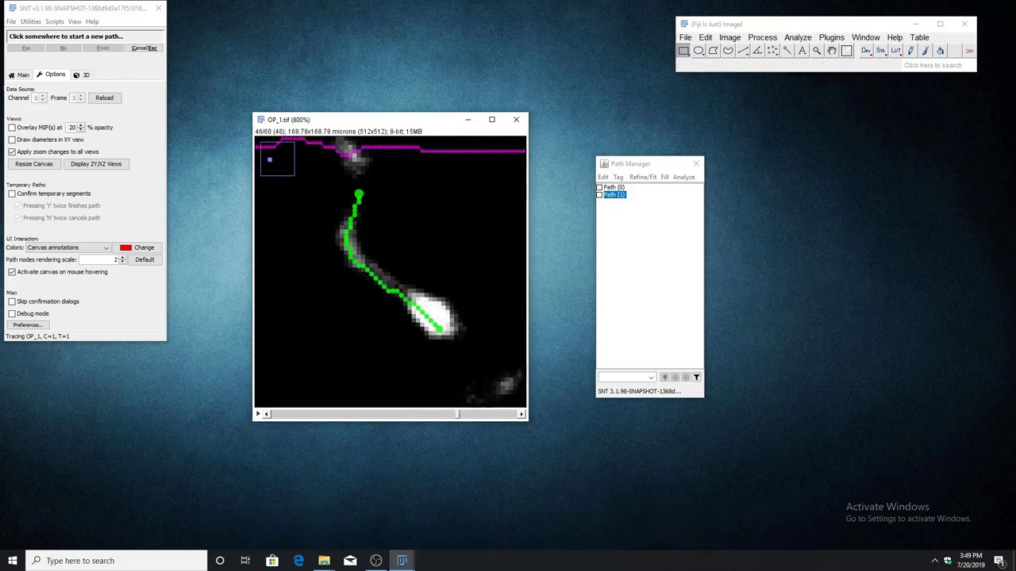
right_click(389, 231)
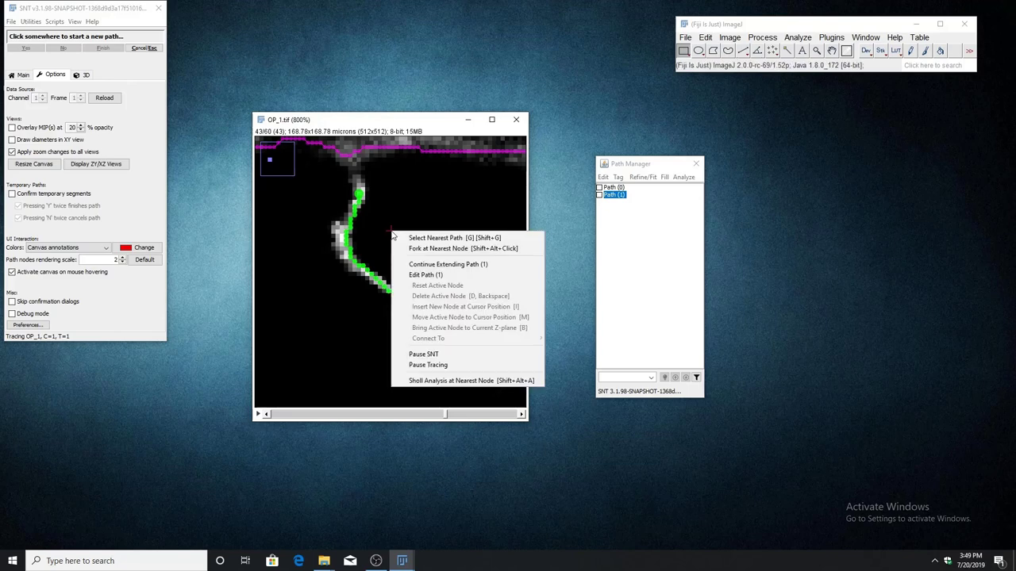
click(433, 275)
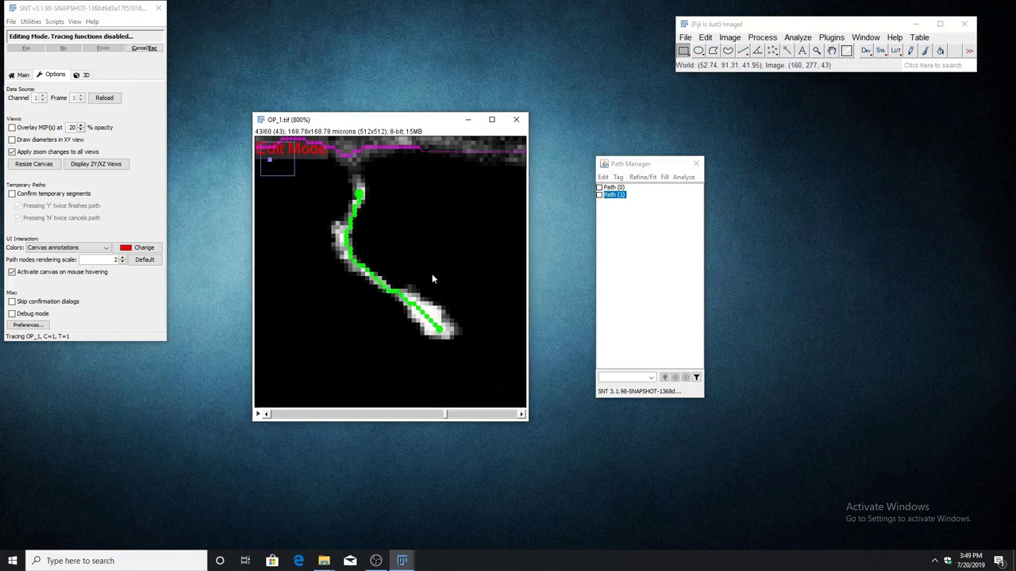
Bring the Path (1) node just before the branch's bulbous end to the current Z-plane at slice 45
key(m)
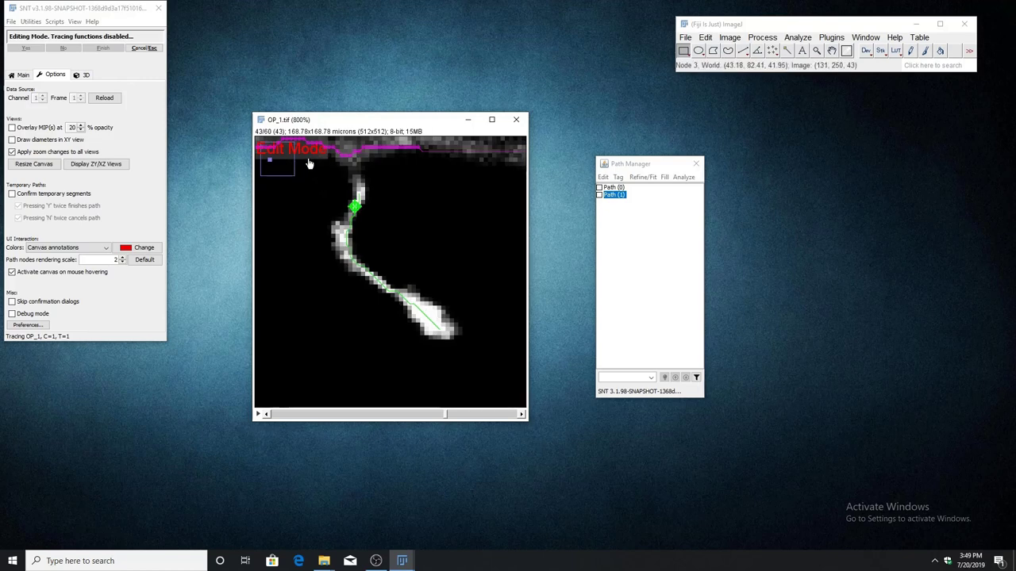
scroll(356, 194, up, 1)
scroll(357, 202, down, 2)
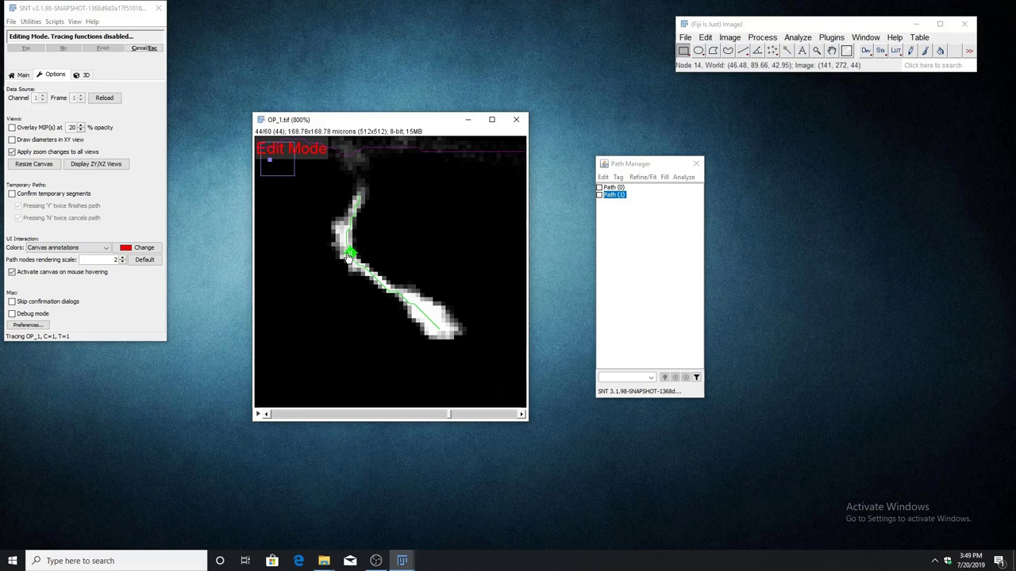
scroll(379, 288, up, 1)
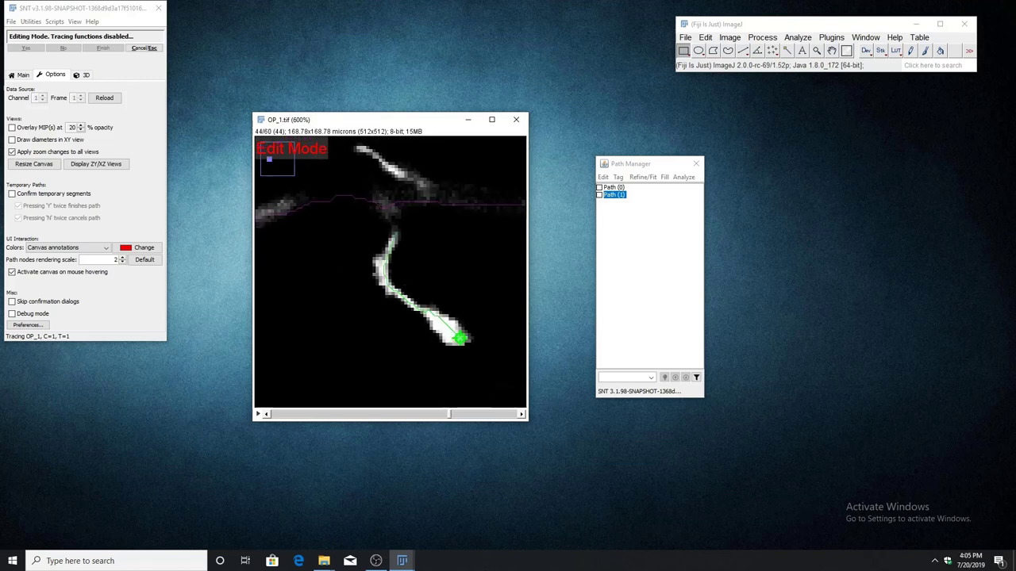
scroll(437, 340, down, 1)
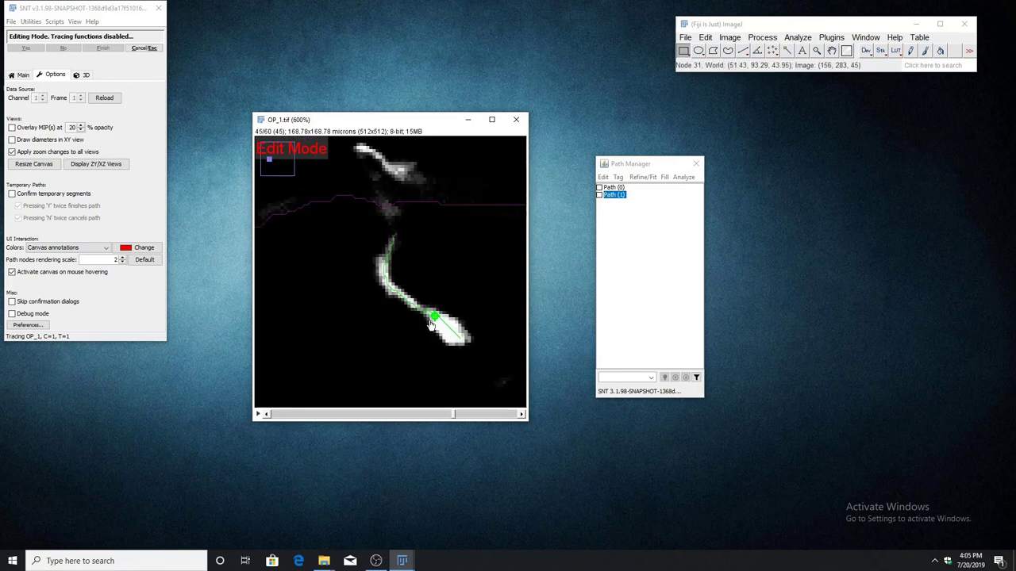
right_click(431, 323)
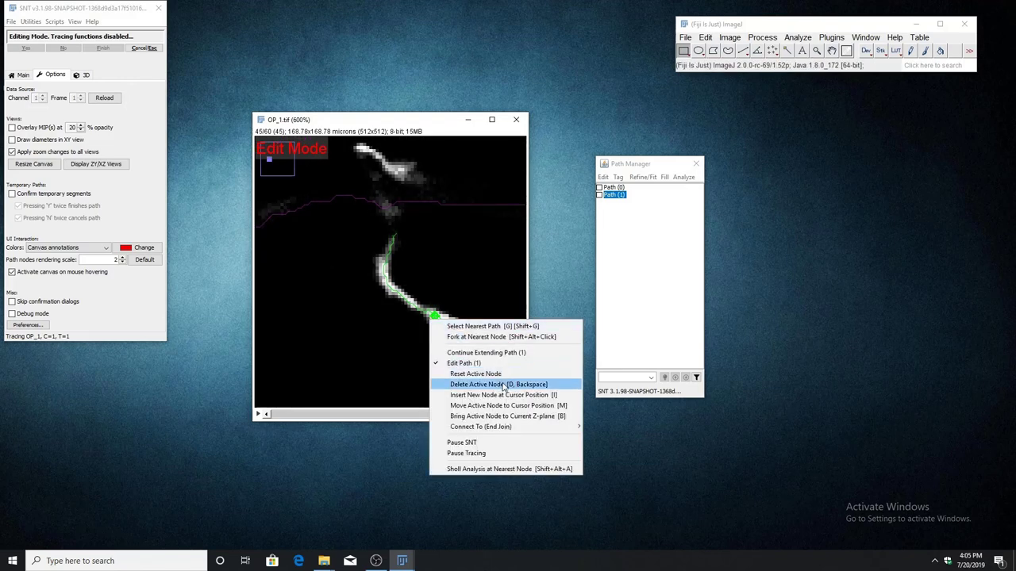
click(561, 420)
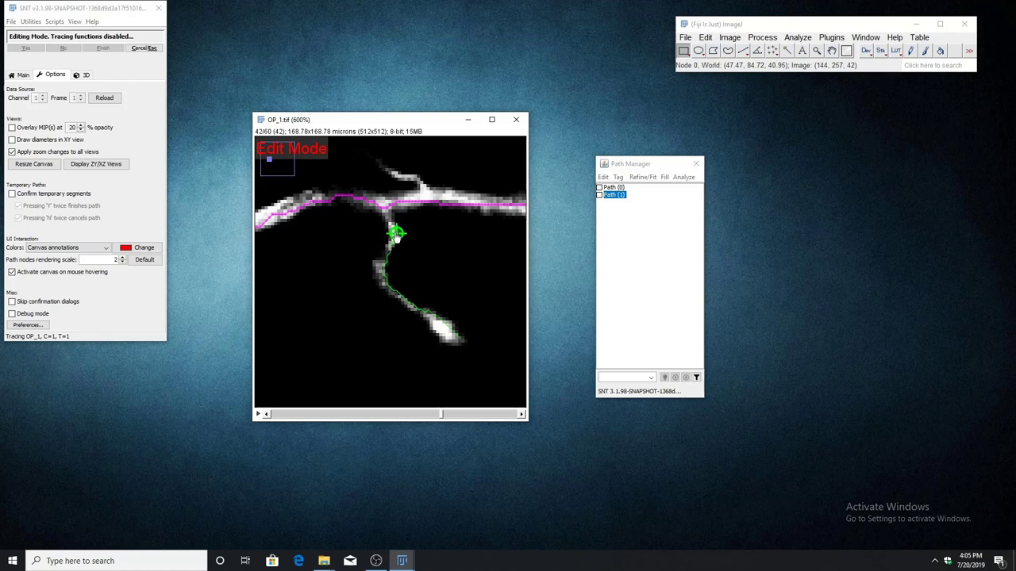
Delete the starting nodes of Path (1) at its end nearest to Path (0)
key(d)
scroll(394, 234, down, 1)
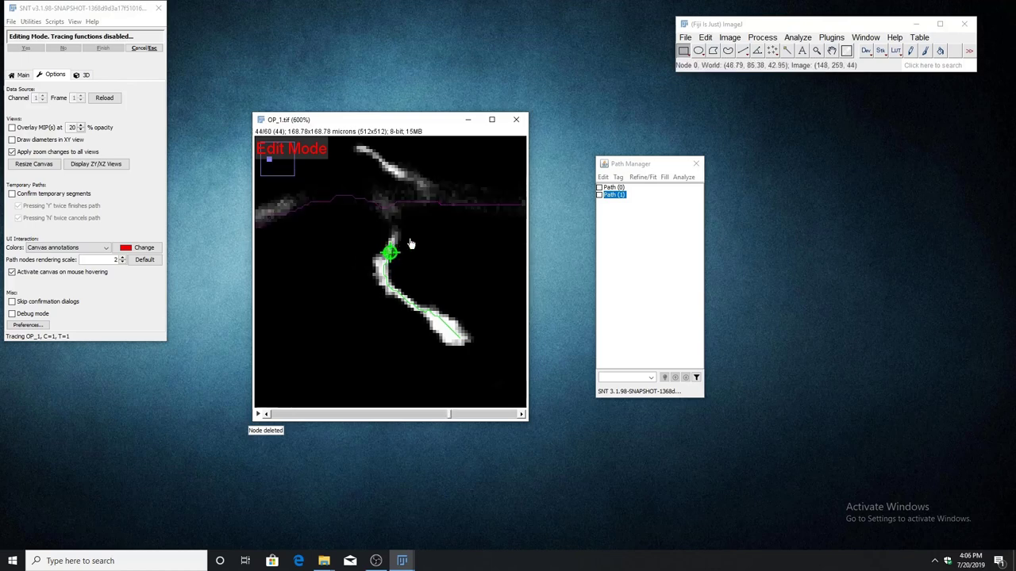
Insert a new node at the start of Path (1), slightly closer to Path (0), on slice 44
scroll(410, 243, down, 1)
right_click(423, 246)
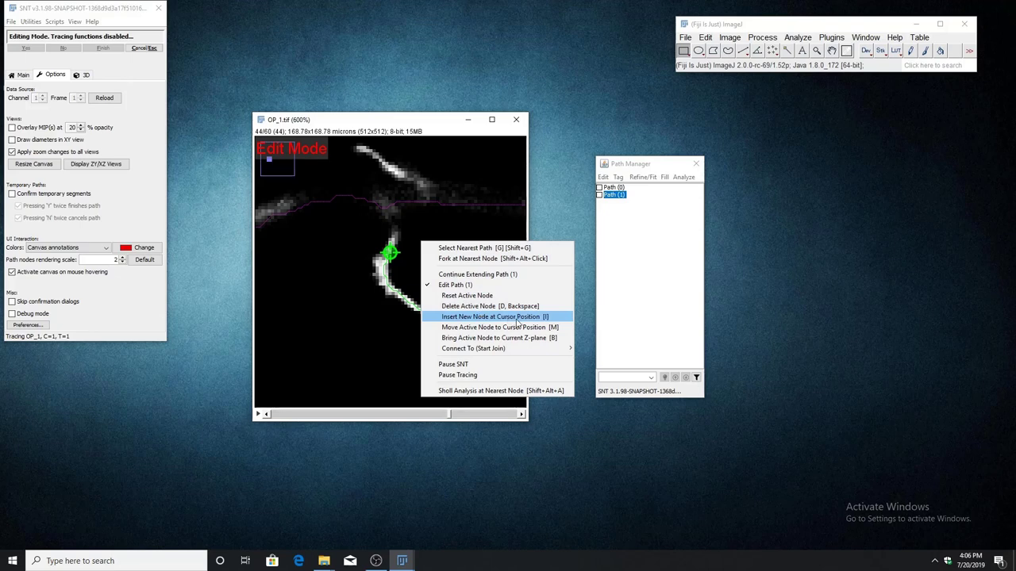
click(414, 121)
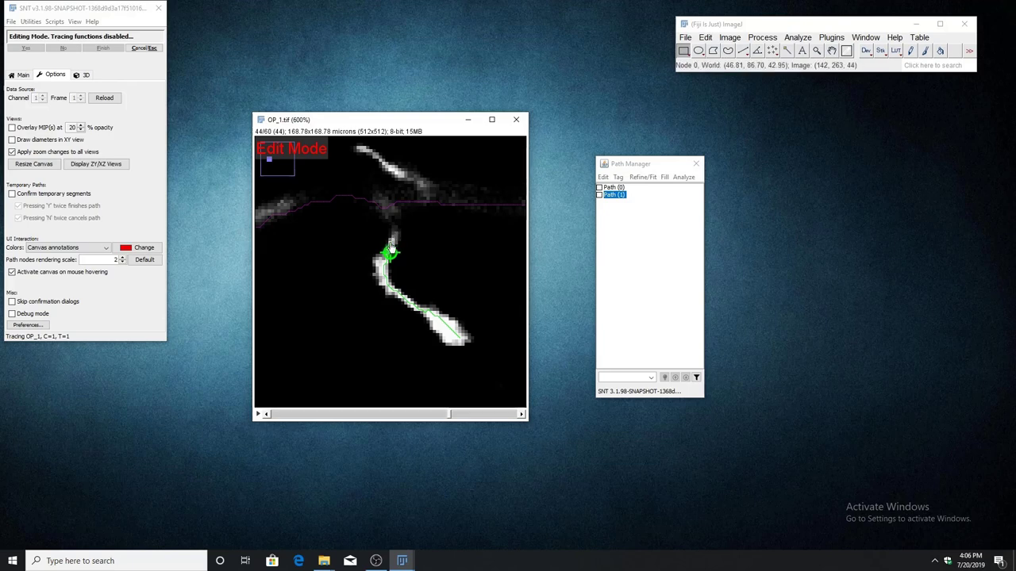
key(i)
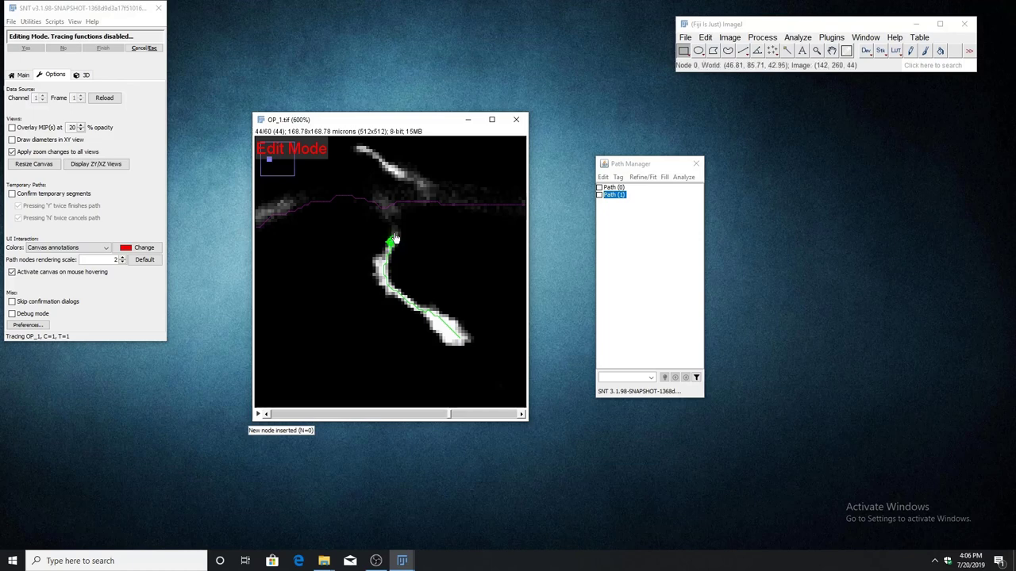
Move the first node of Path (1) along the branch on slice 44 until it sits right beside Path (0)
key(m)
scroll(442, 255, down, 1)
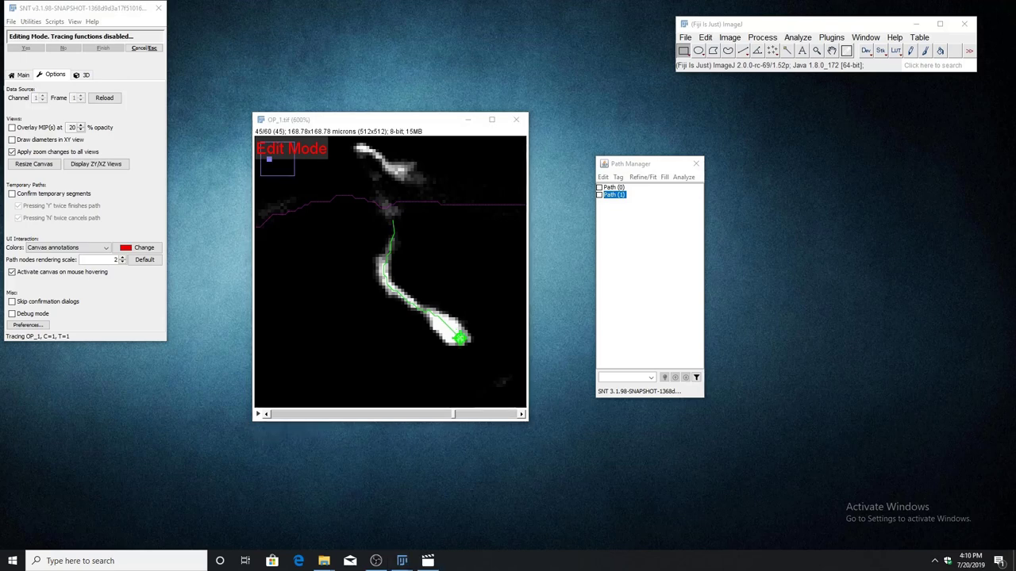
right_click(420, 368)
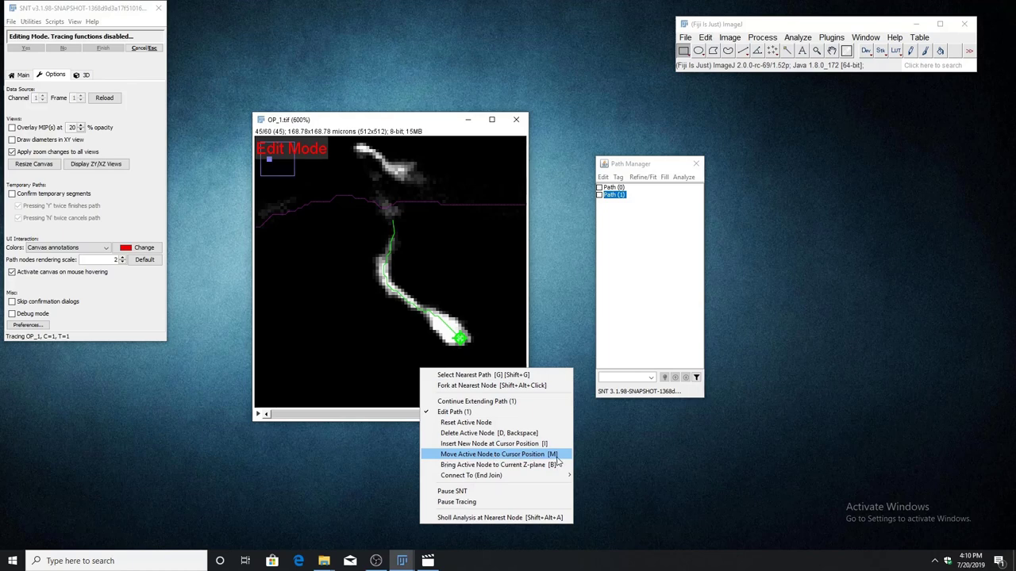
scroll(444, 317, up, 1)
click(389, 127)
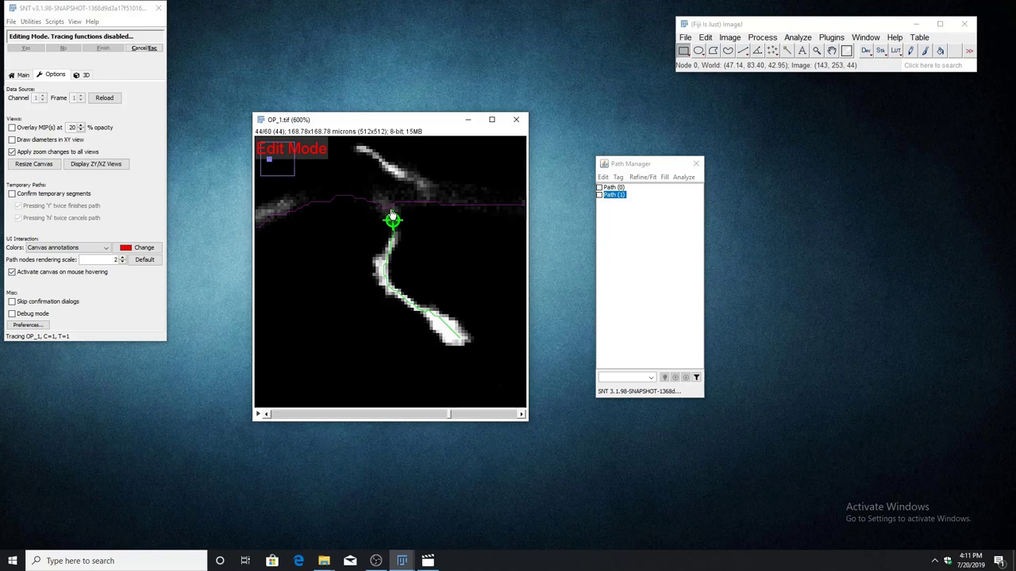
key(m)
right_click(448, 258)
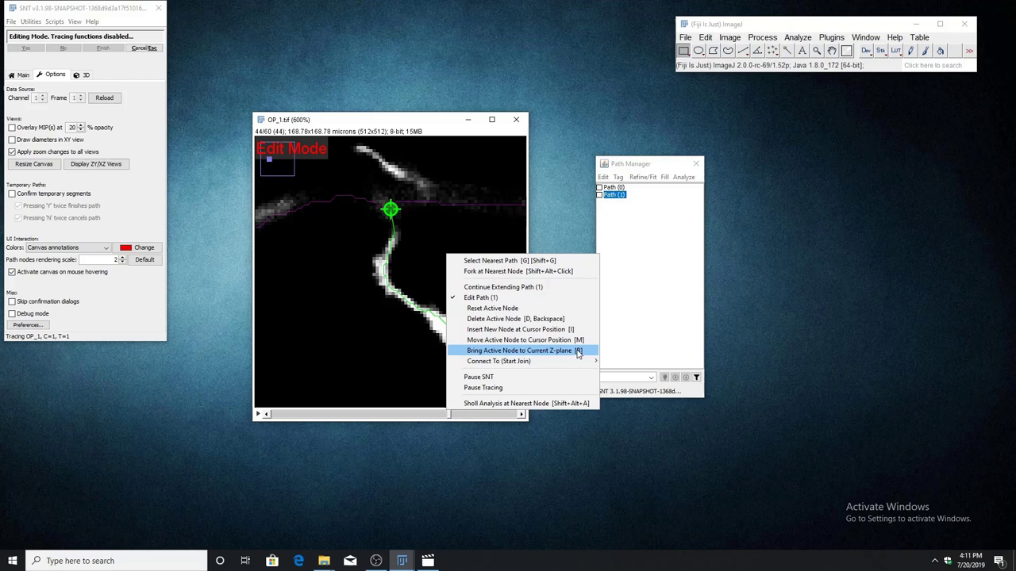
click(400, 122)
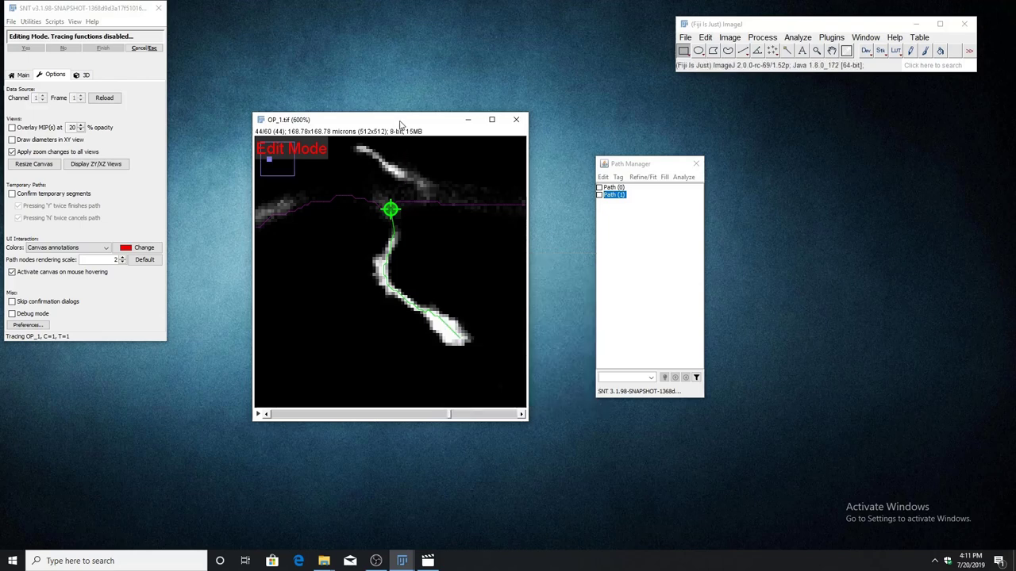
Bring the end node of Path (1), at the branch's bulbous tip, to the current Z-plane at slice 60
scroll(409, 277, down, 1)
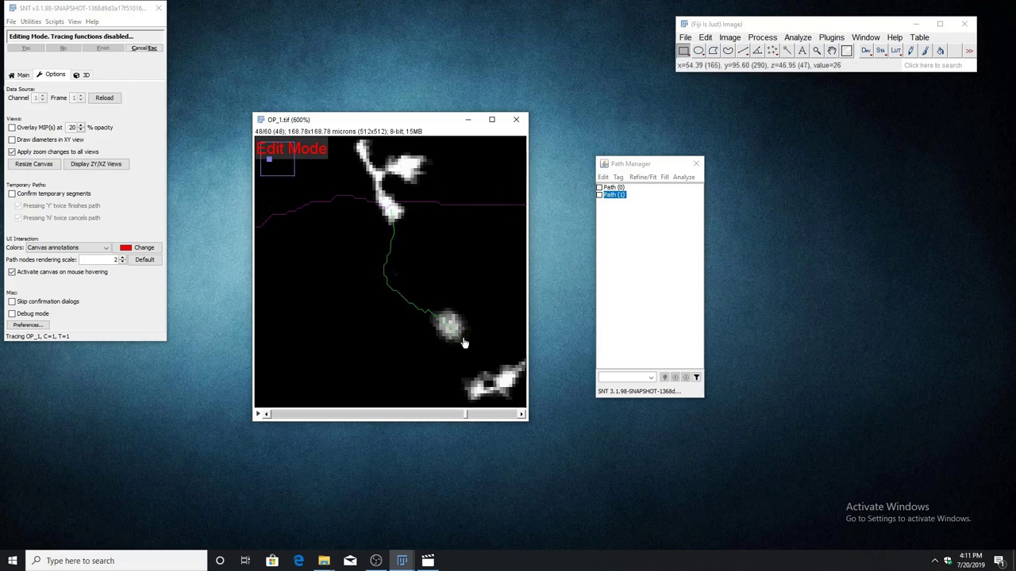
scroll(464, 343, down, 6)
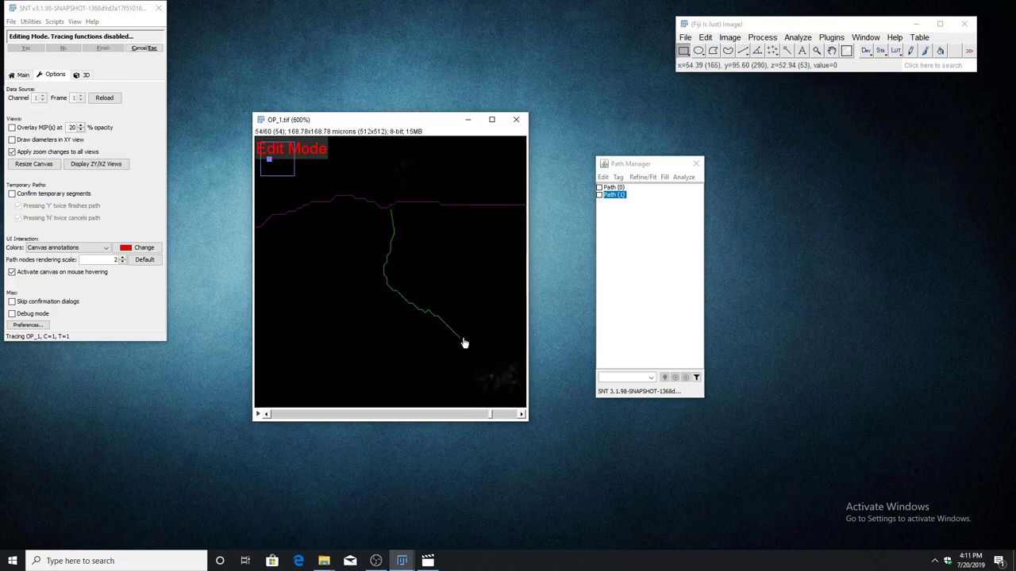
scroll(464, 342, down, 1)
scroll(465, 343, down, 2)
key(b)
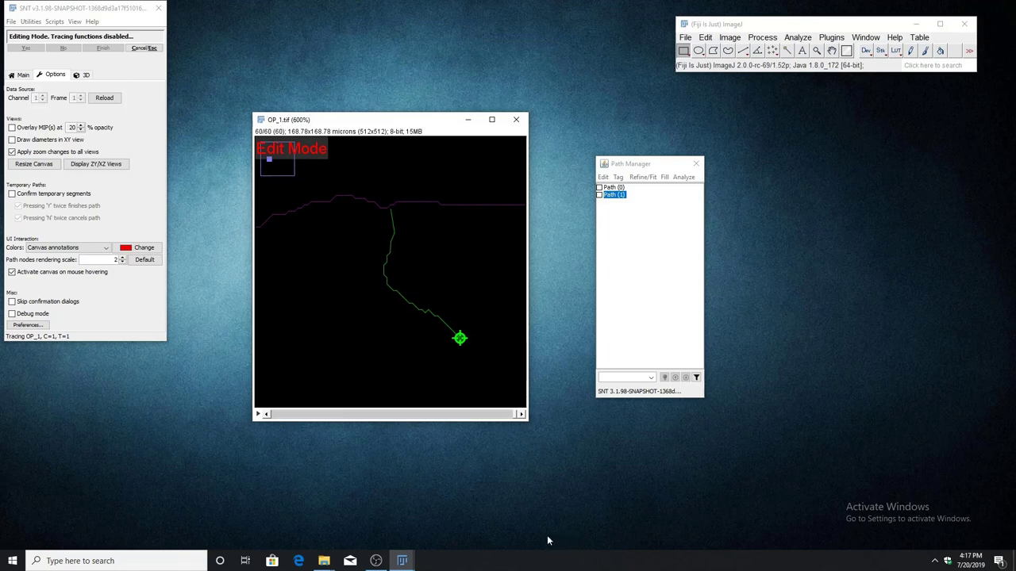
Examine the Path (0) node at the branch point on slice 41 and the first node of Path (1) on slice 44
scroll(371, 374, up, 3)
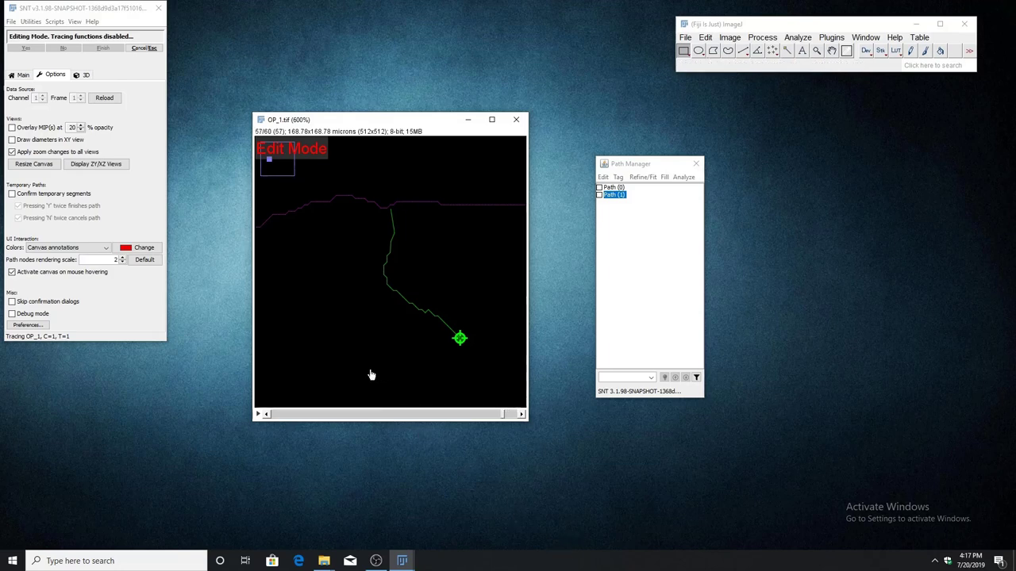
scroll(370, 375, up, 17)
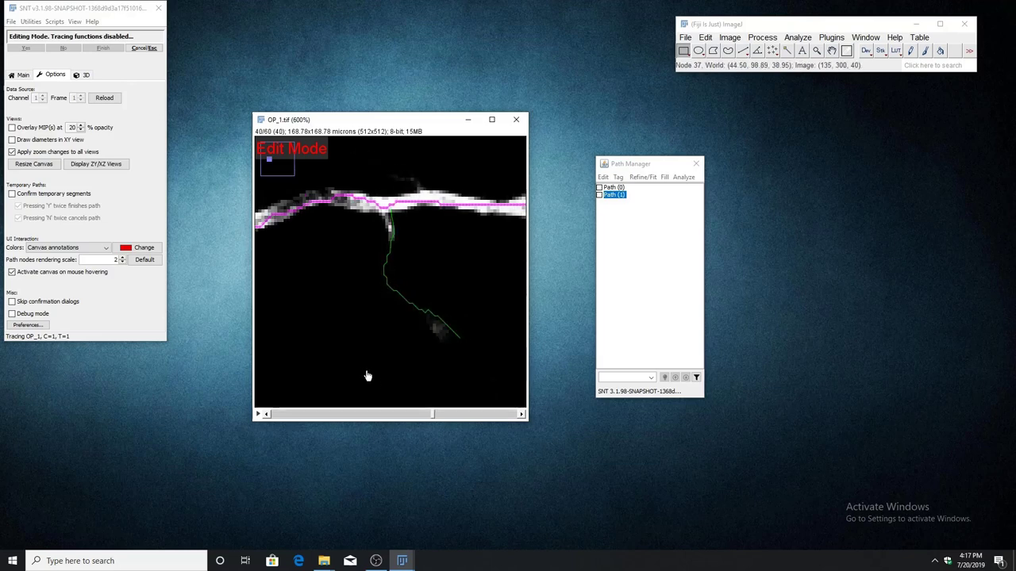
scroll(366, 371, down, 4)
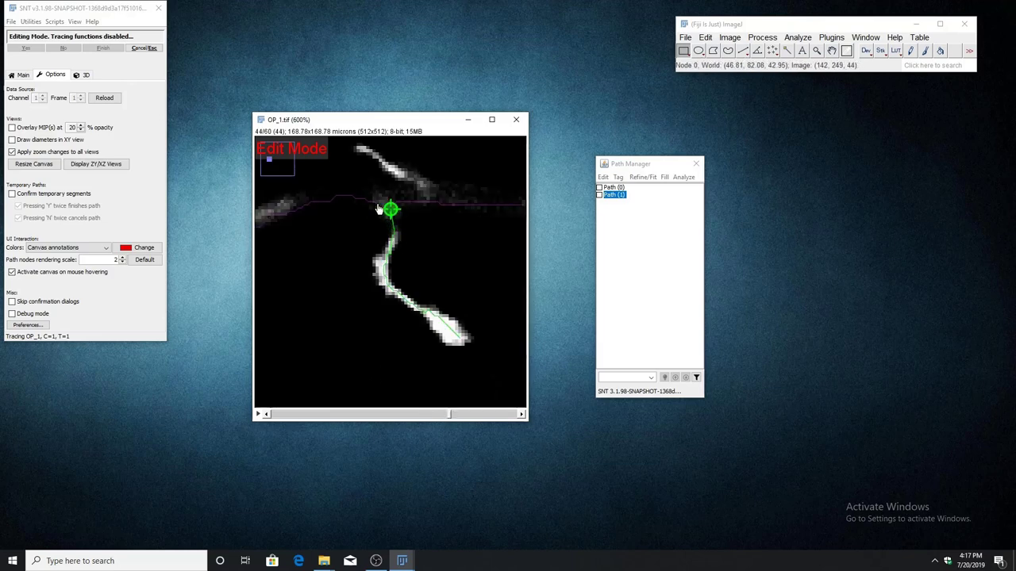
key(g)
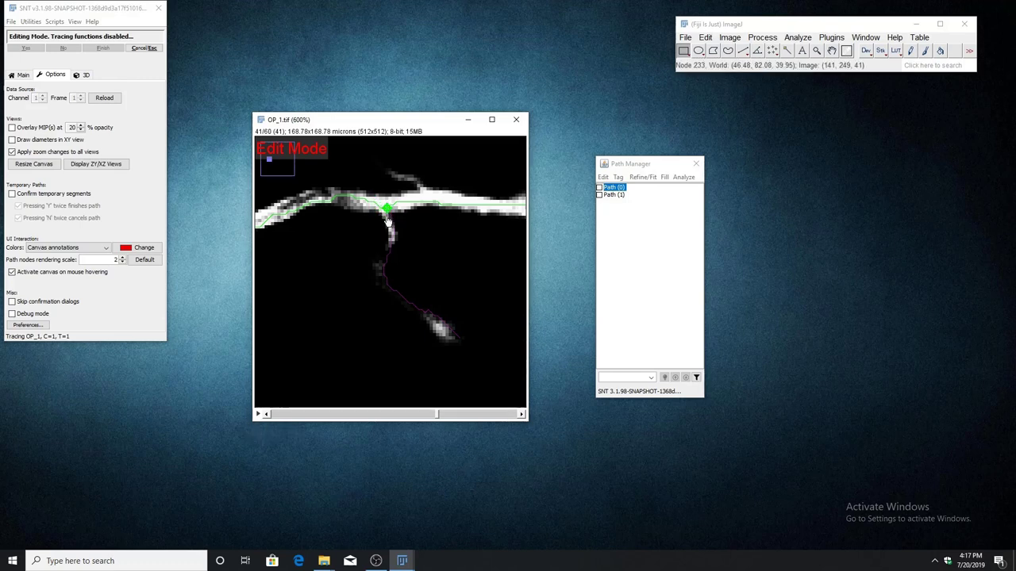
click(389, 221)
scroll(389, 221, down, 3)
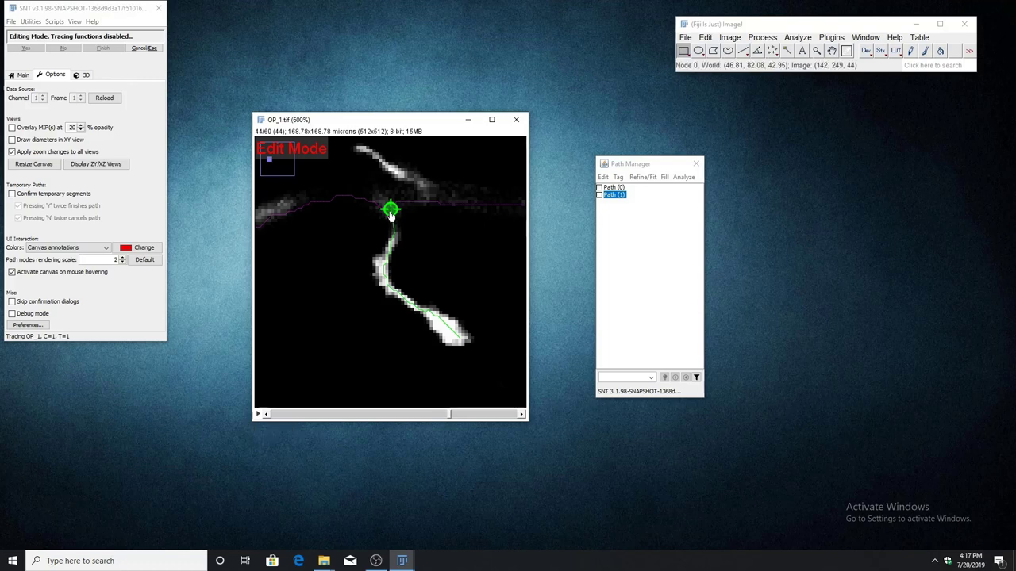
Connect the first node of Path (1) to Path (0) as a start join
right_click(390, 213)
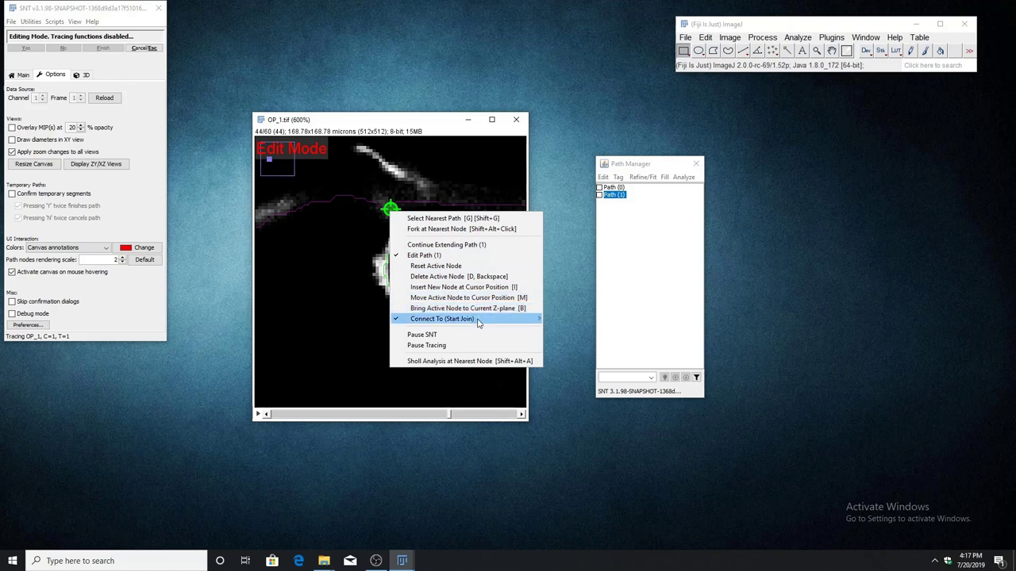
mouse_move(476, 319)
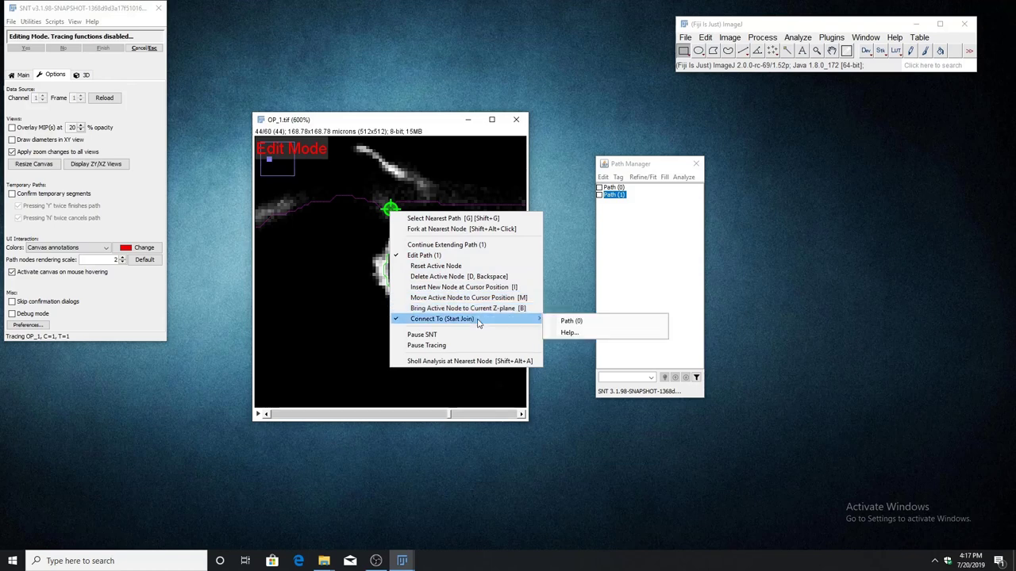
click(560, 321)
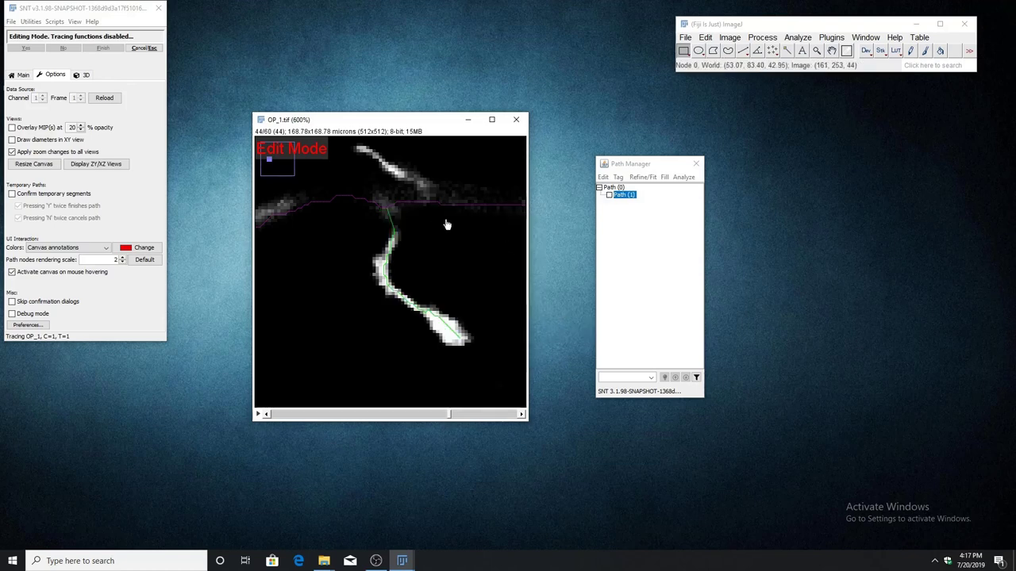